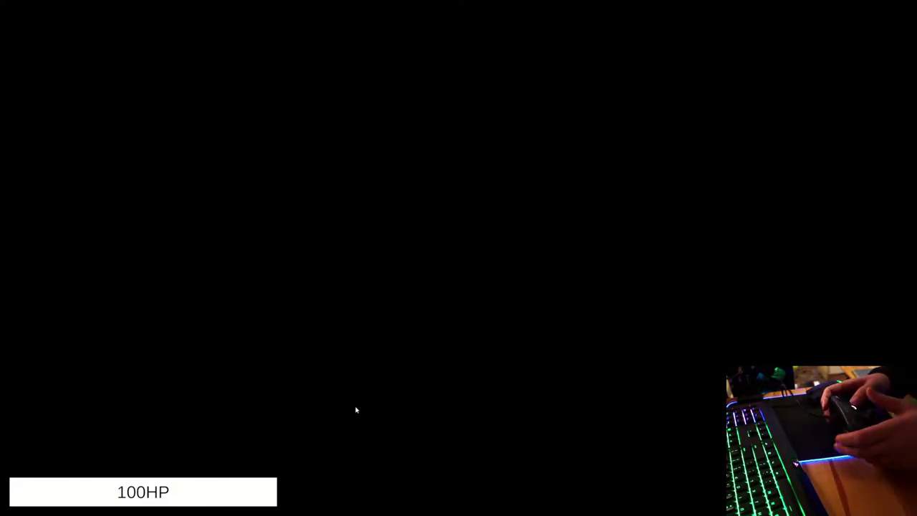
# Enter 'host' in the qASIC console to start a local server, then close the console.
pyautogui.press('`')
pyautogui.write('host')
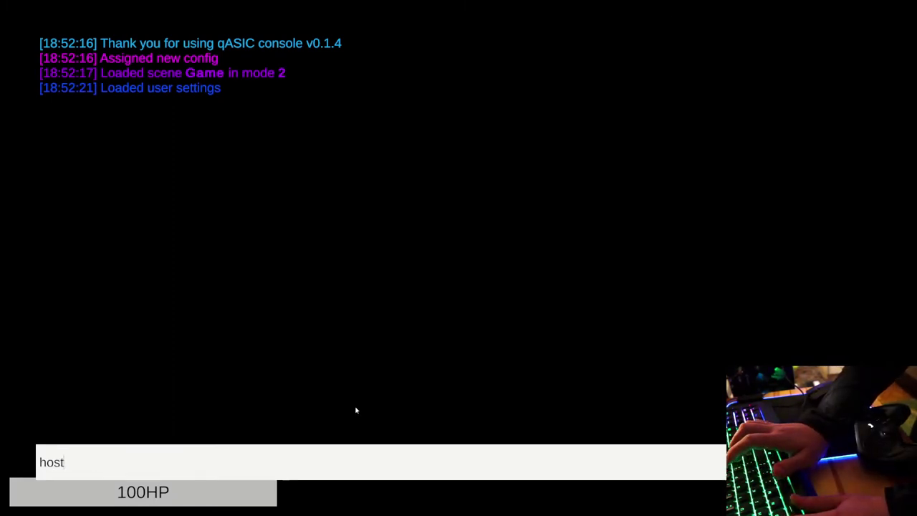
pyautogui.press('Return')
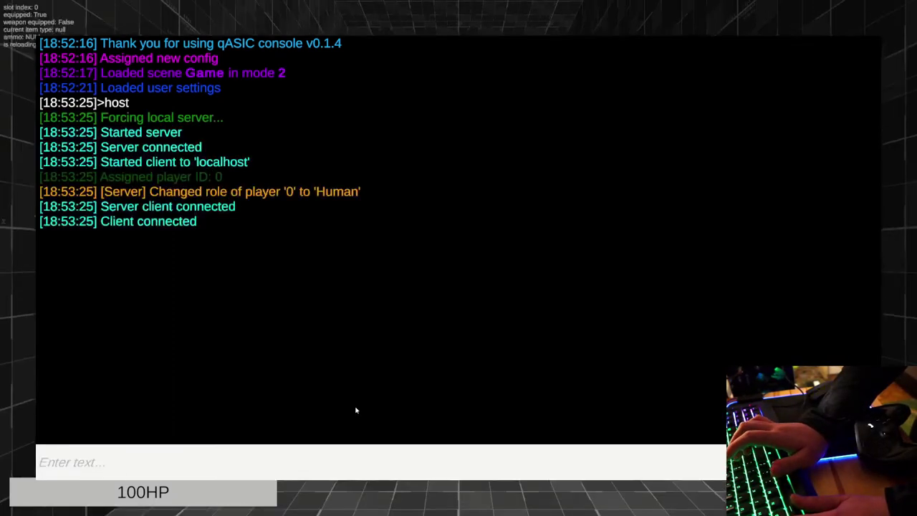
pyautogui.press('`')
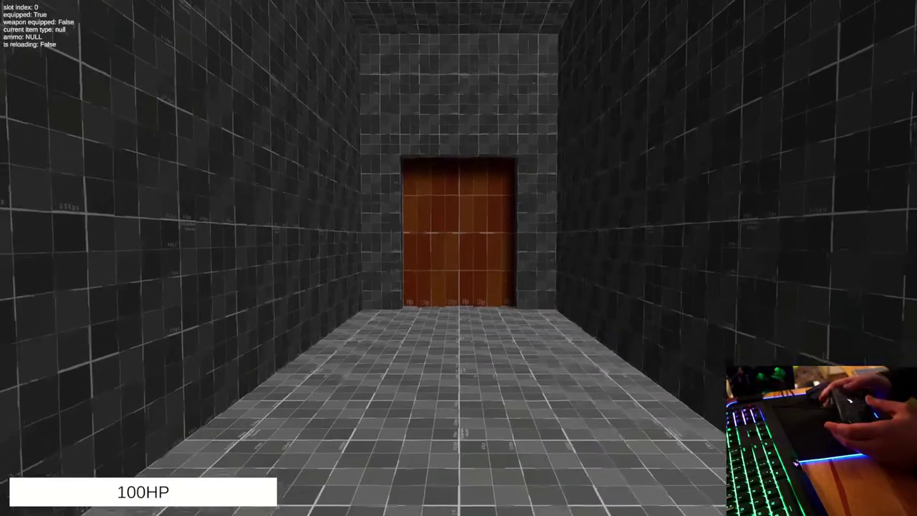
# Walk through the first orange doors, via the corridor and large room, into the tiled room.
pyautogui.press('w')
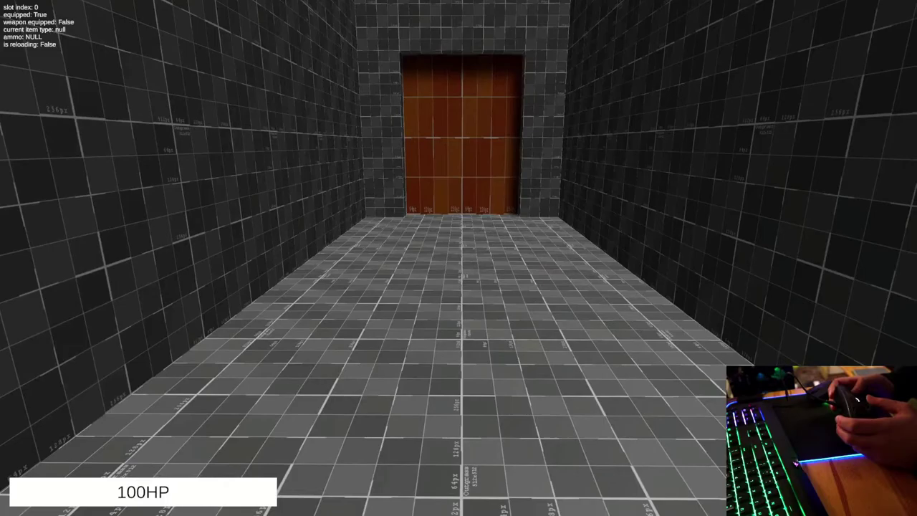
pyautogui.press('w')
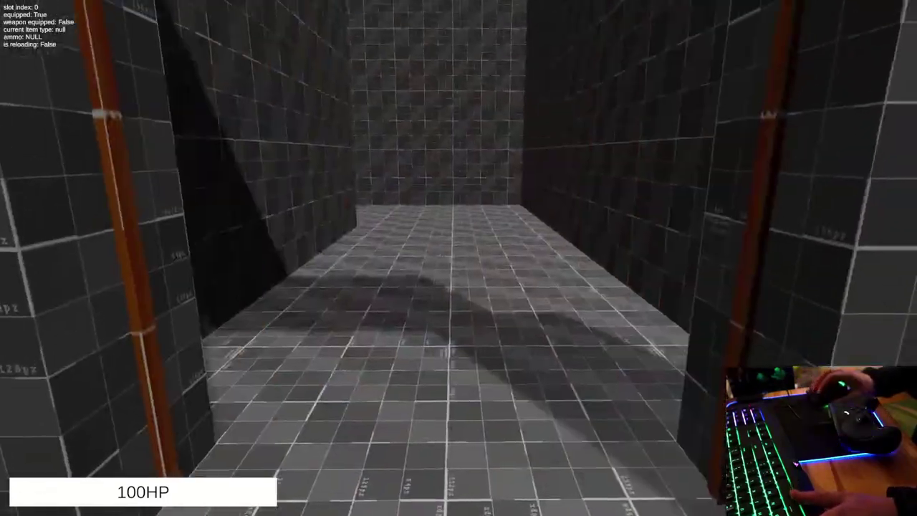
pyautogui.press('w')
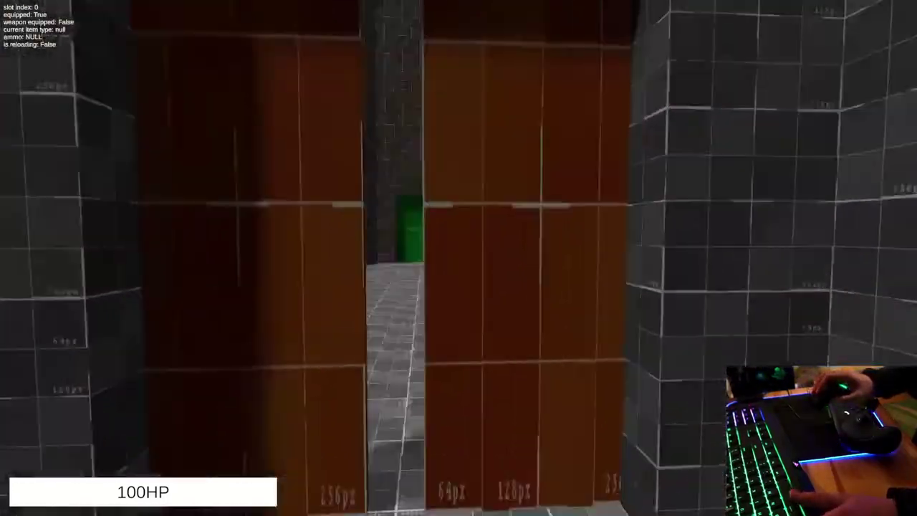
pyautogui.press('w')
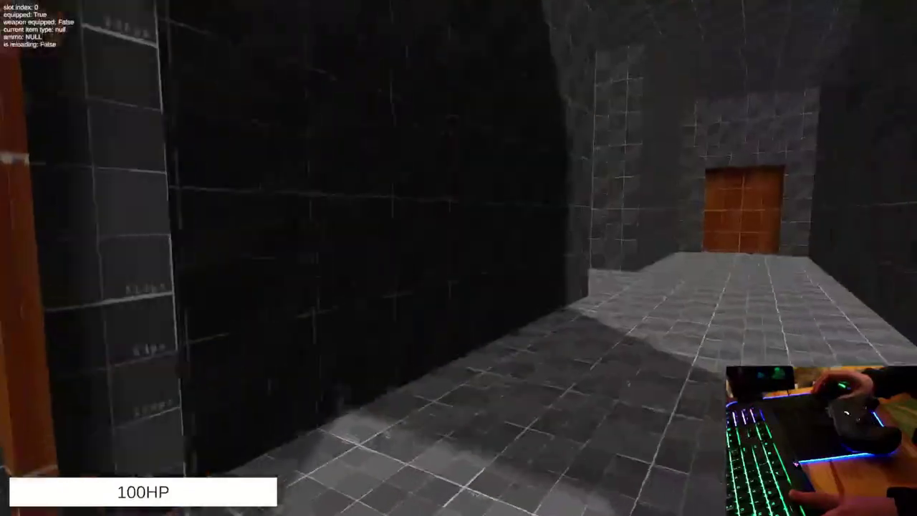
pyautogui.press('w')
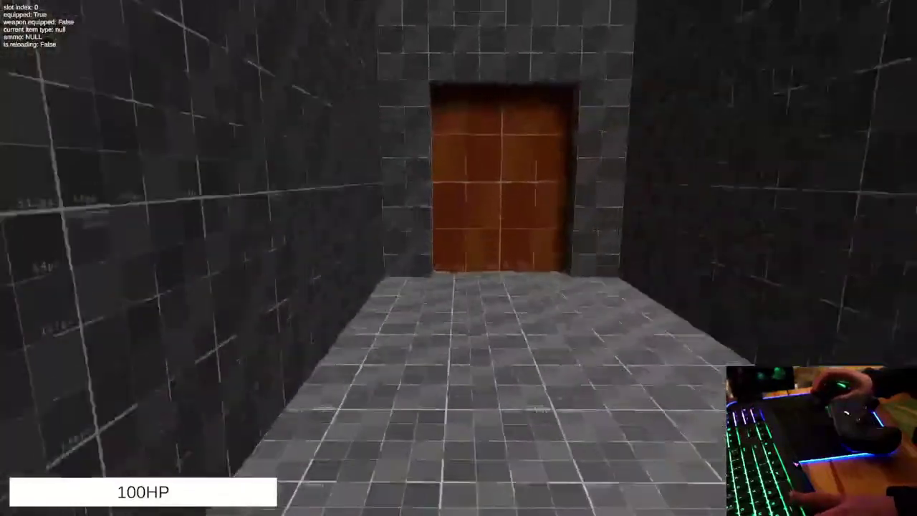
pyautogui.press('w')
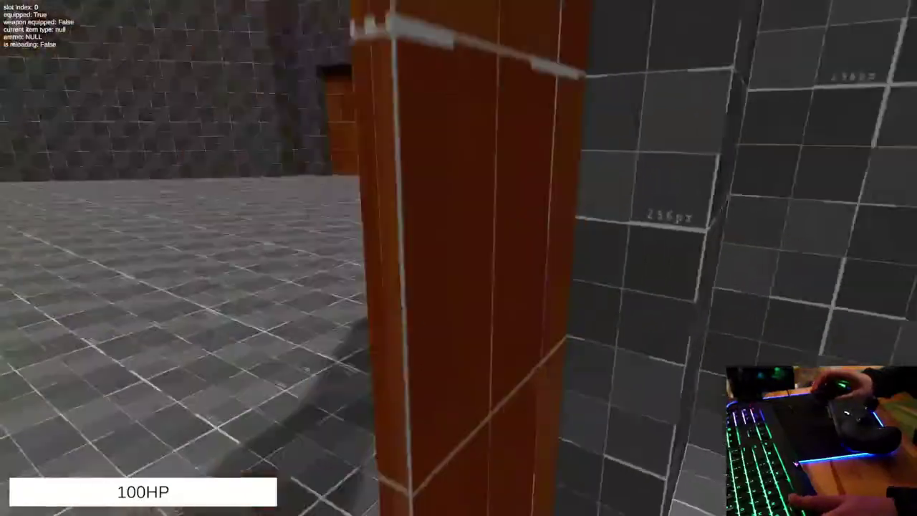
# Cross the tiled corridor through another orange door into the room with red doors.
pyautogui.press('w')
pyautogui.press('w')
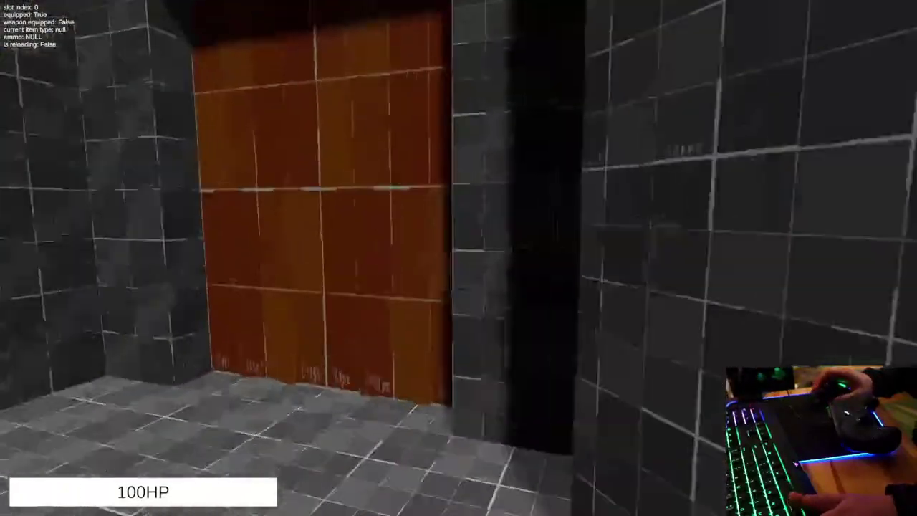
pyautogui.press('w')
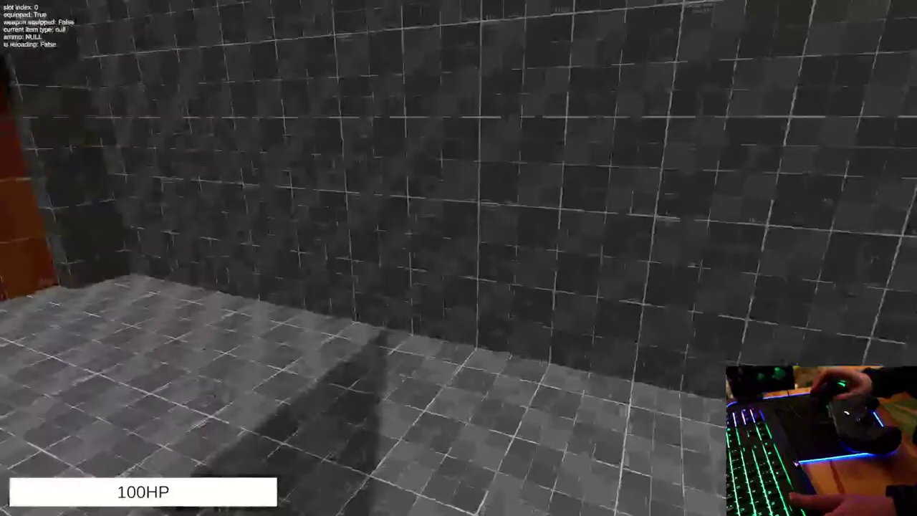
pyautogui.press('w')
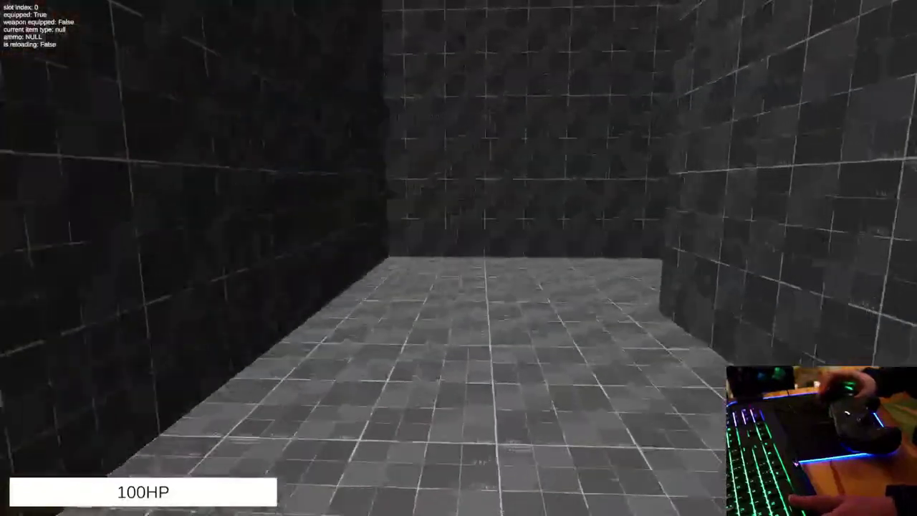
pyautogui.press('w')
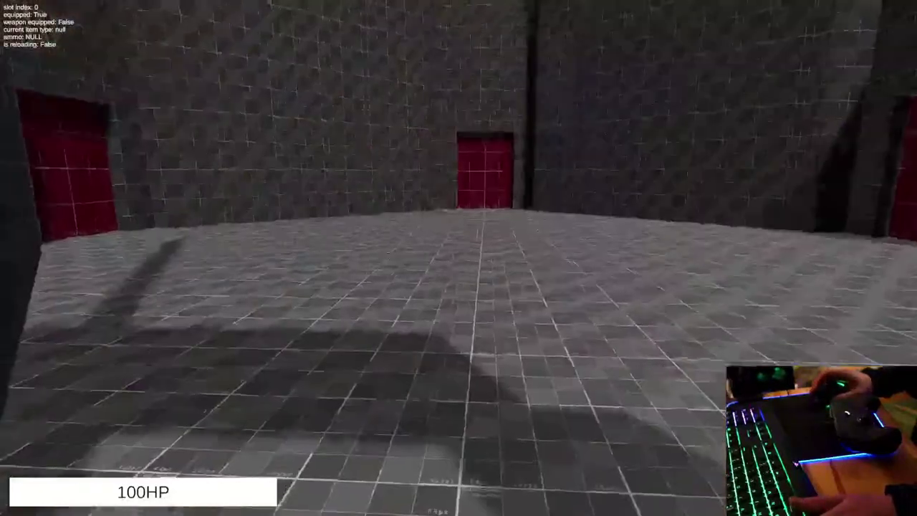
pyautogui.press('w')
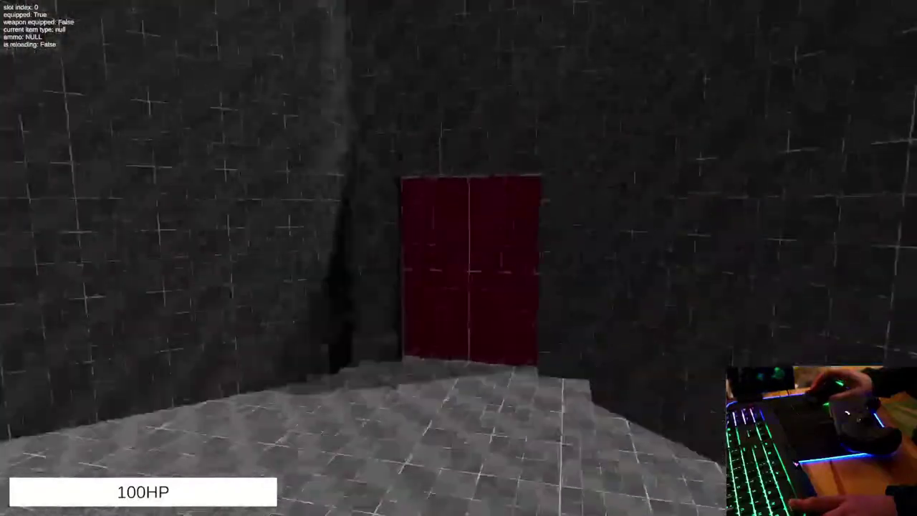
pyautogui.press('w')
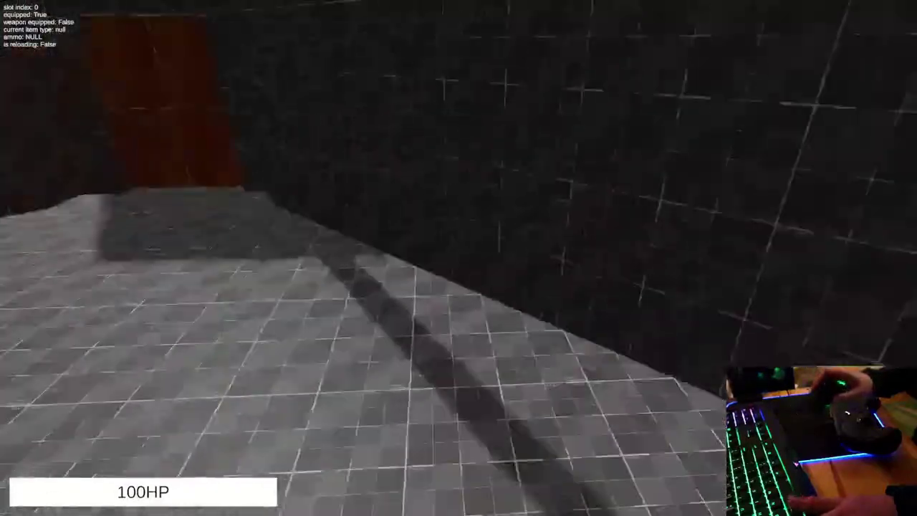
pyautogui.press('w')
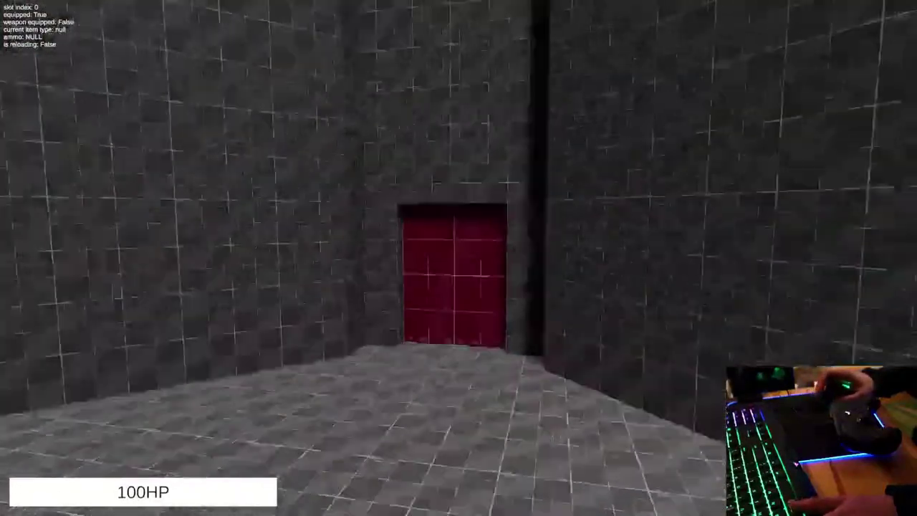
# Submit a first give command in the console, then reopen it and give the player item 2.
pyautogui.press('`')
pyautogui.write('2')
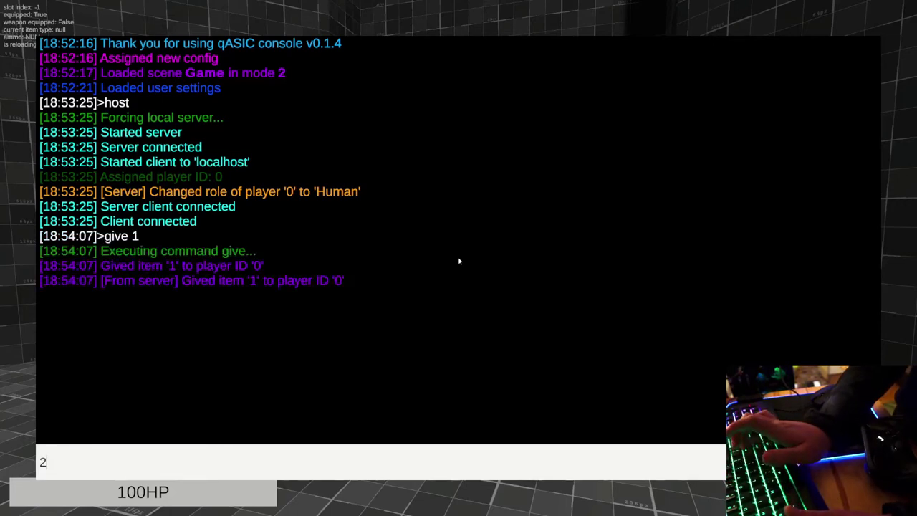
pyautogui.press('Return')
pyautogui.press('`')
pyautogui.press('`')
pyautogui.write('give')
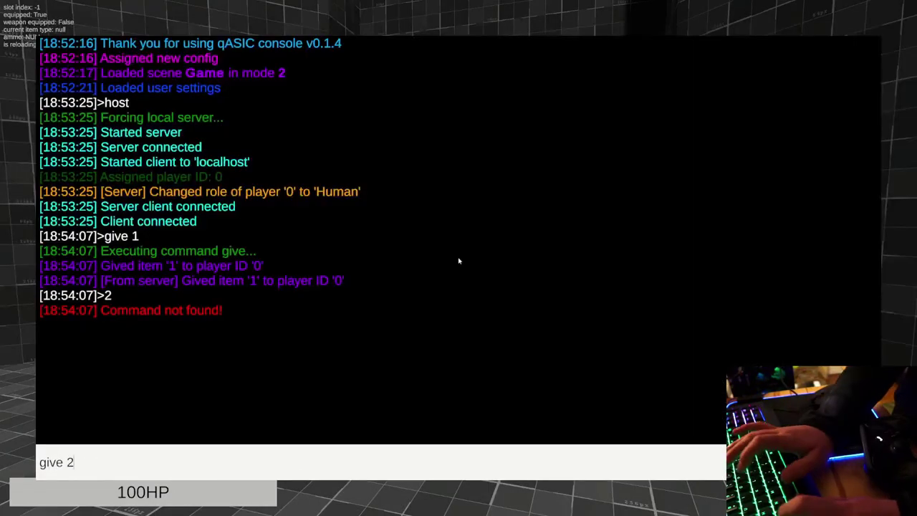
pyautogui.press('Return')
# Return to play, equip the green item, then switch to the photo item in slot 2.
pyautogui.press('Tab')
pyautogui.click(458, 258)
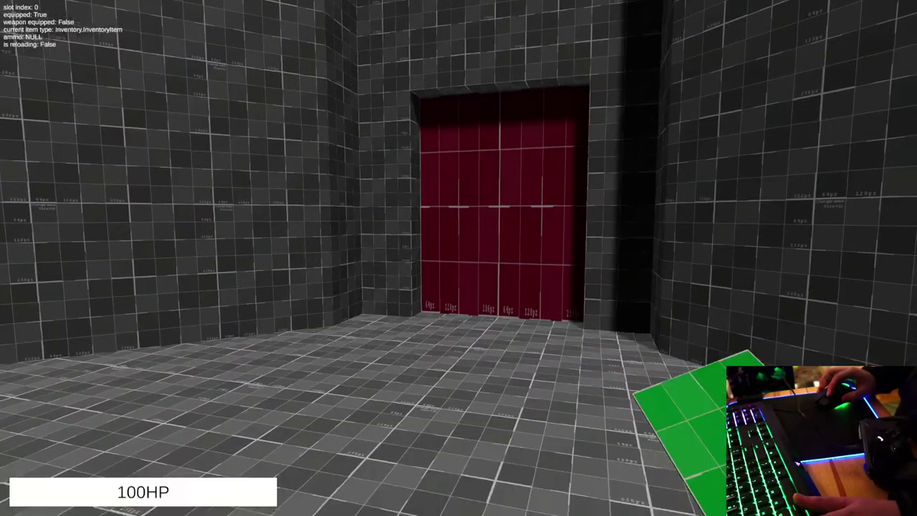
pyautogui.press('Tab')
pyautogui.press('2')
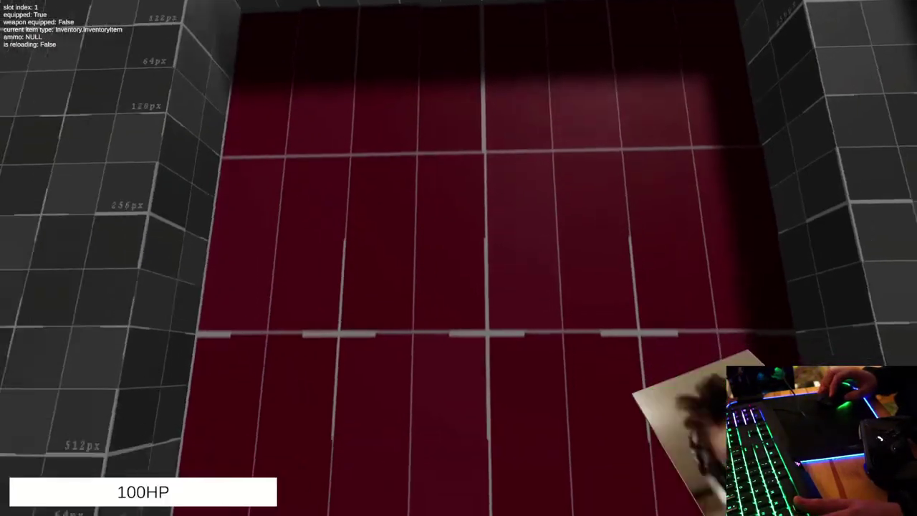
# Walk through the red doorway into the soldier room, then end the session with 'exit'.
pyautogui.press('w')
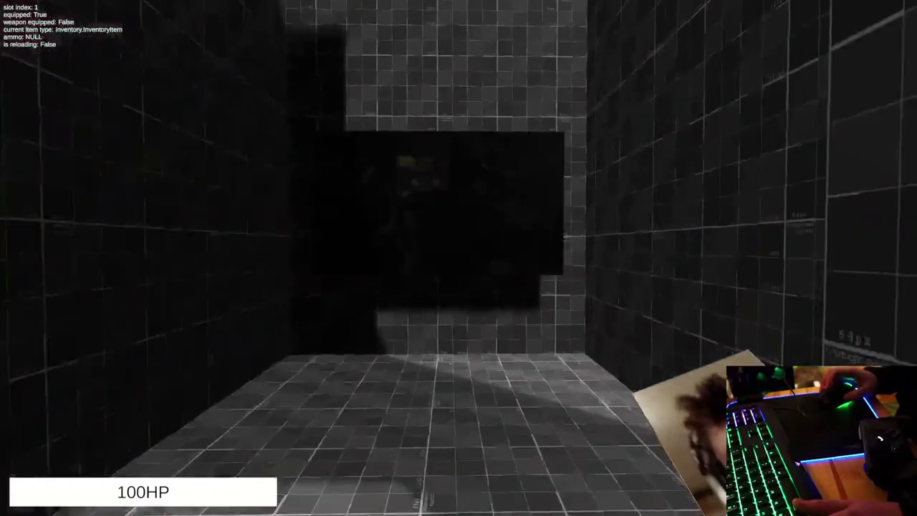
pyautogui.press('w')
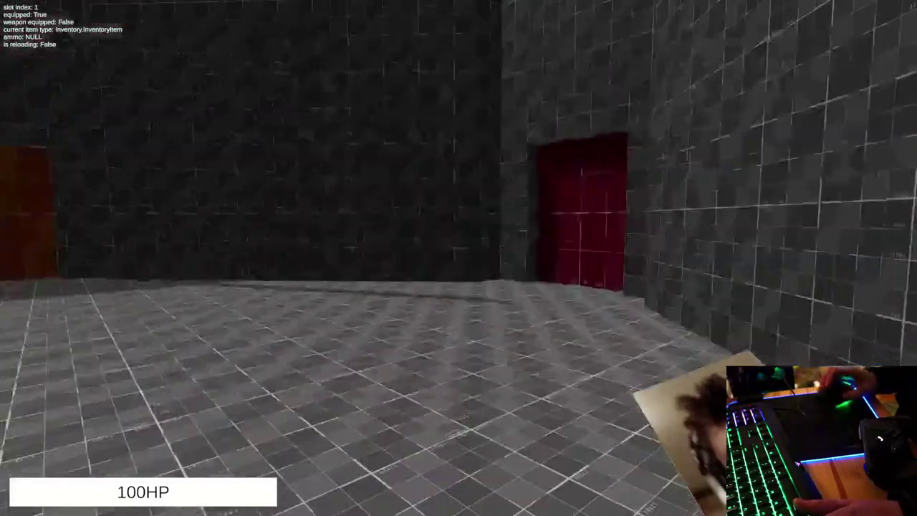
pyautogui.press('w')
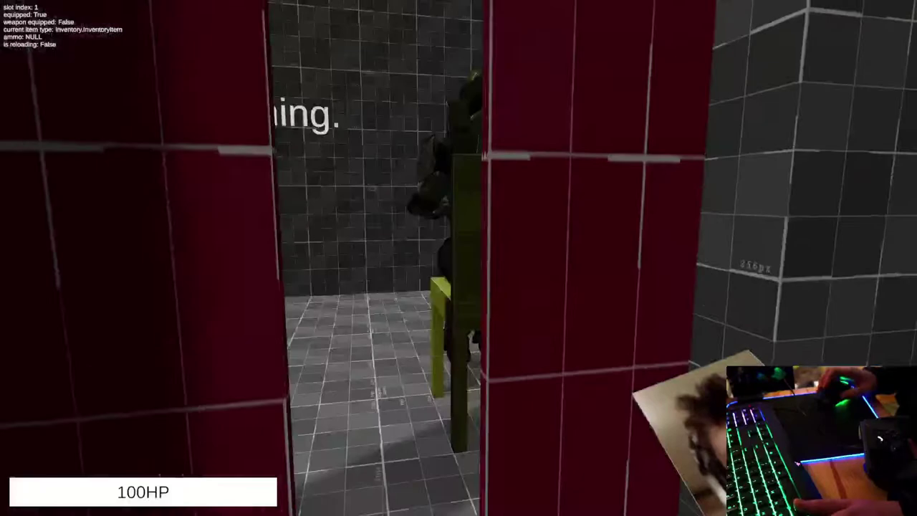
pyautogui.press('w')
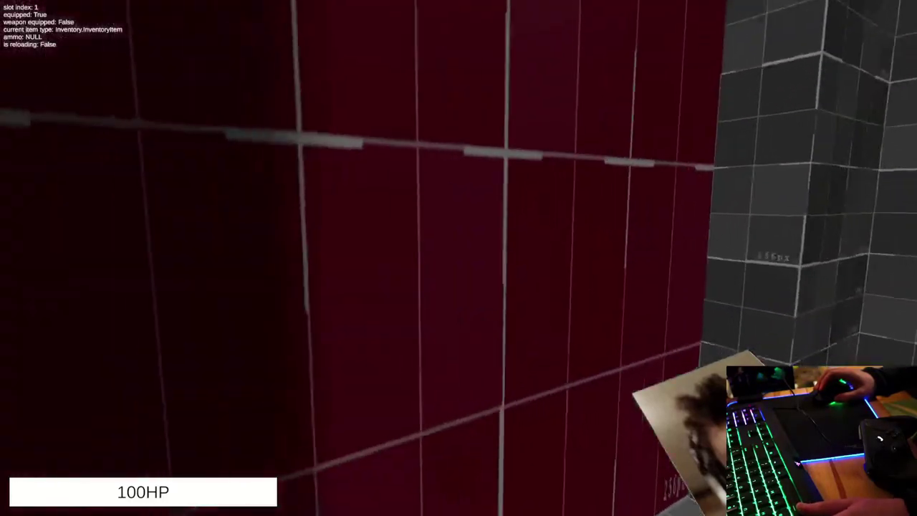
pyautogui.press('`')
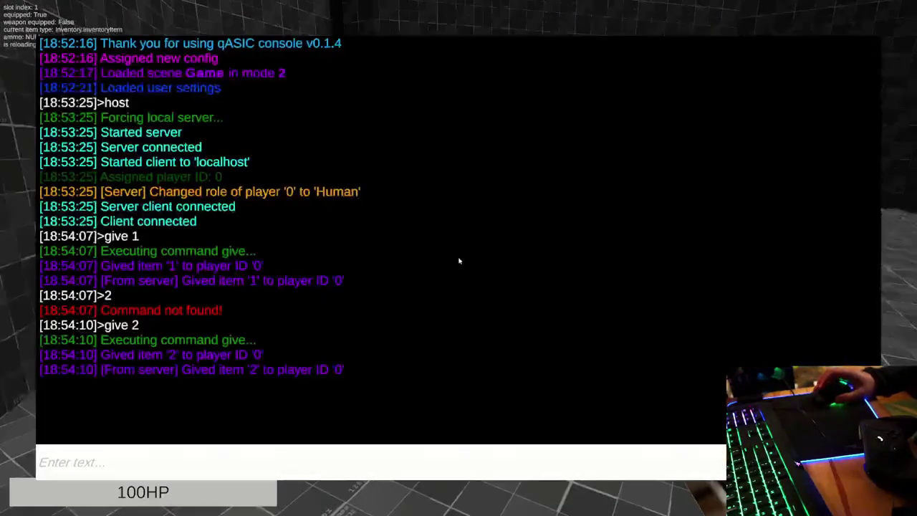
pyautogui.write('exit')
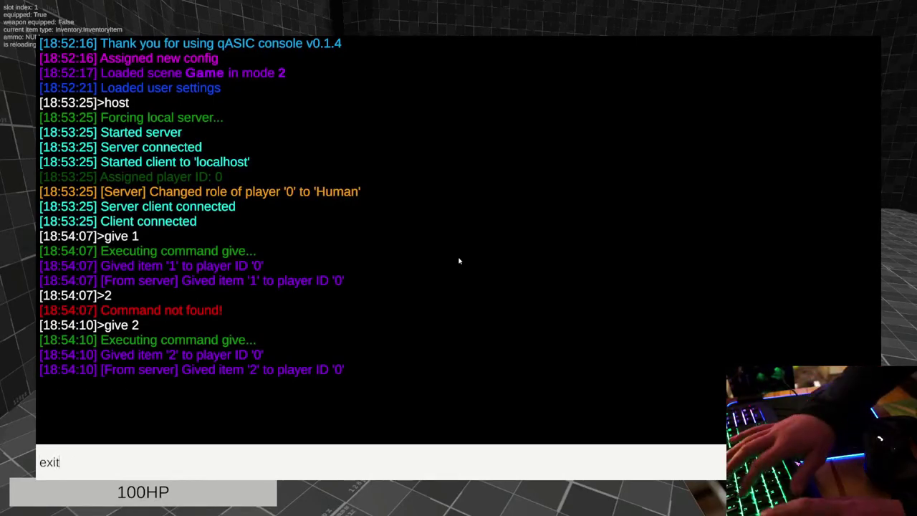
pyautogui.press('Return')
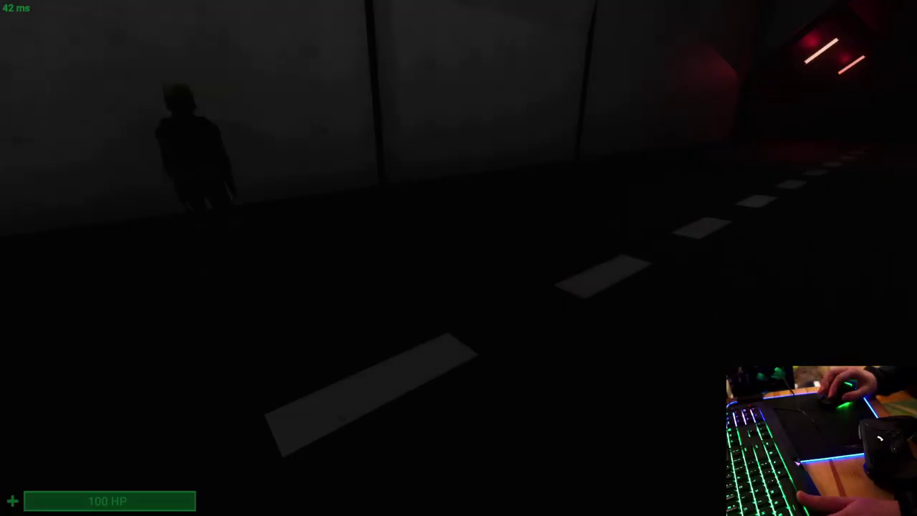